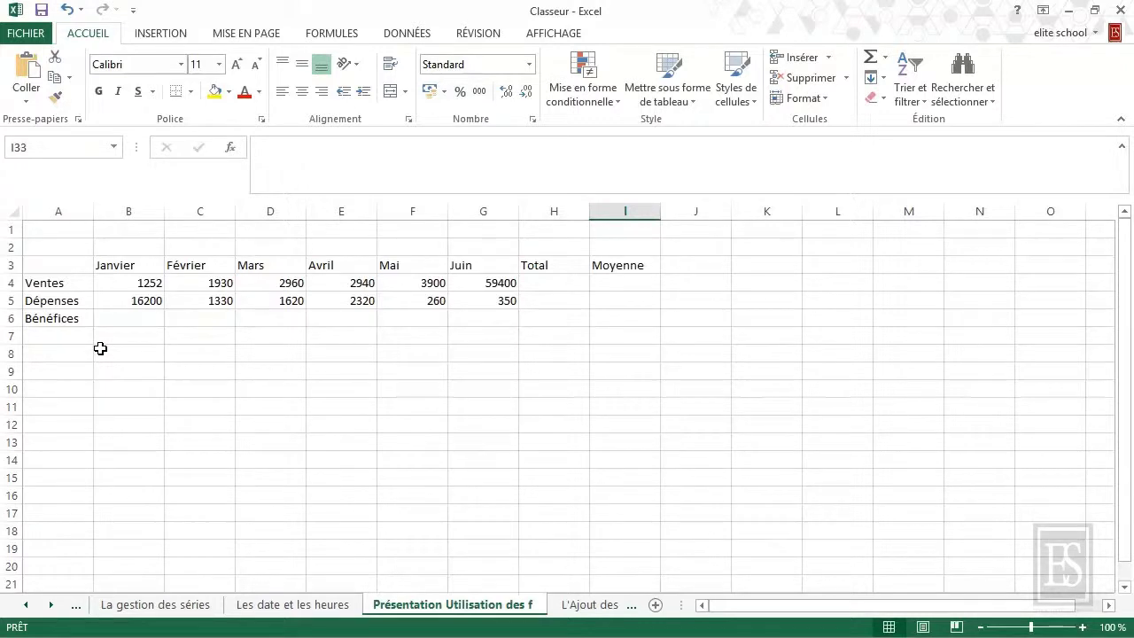
Check January's sales and expenses in B4:B5, then enter =B4-B5 in B6, showing -14948
{"action": "left_click", "coordinate": [84, 283]}
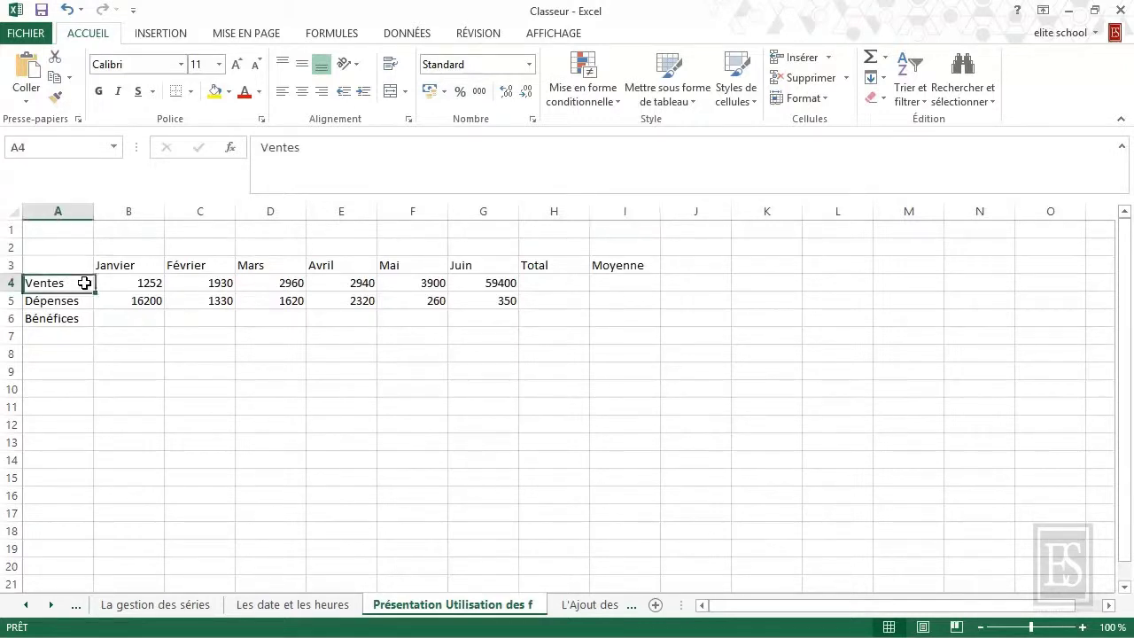
{"action": "left_click", "coordinate": [84, 301]}
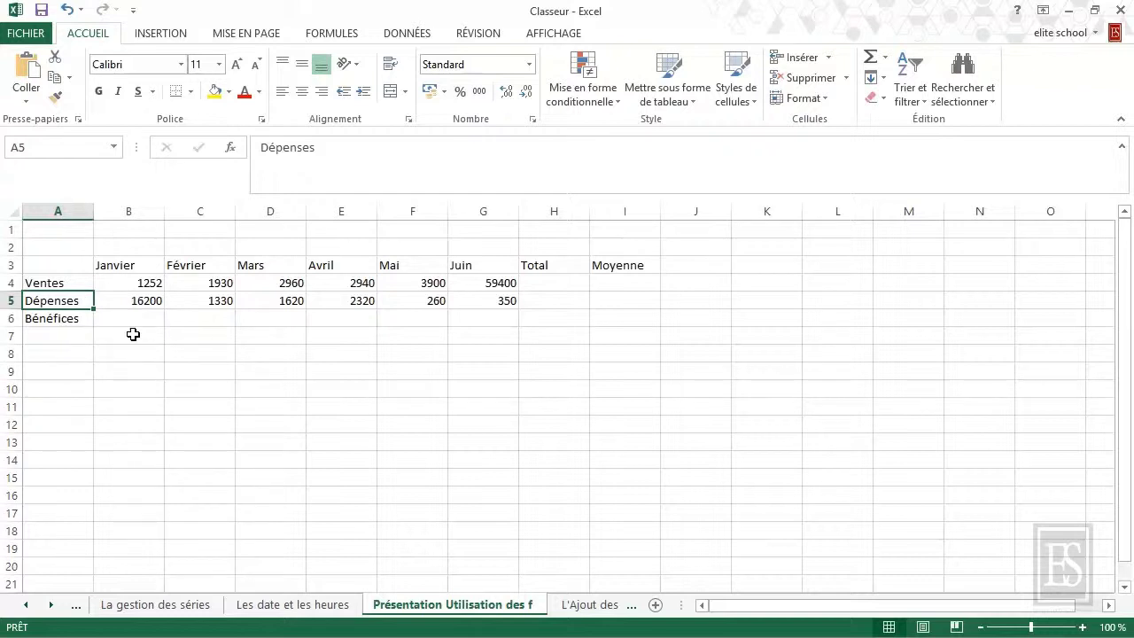
{"action": "left_click", "coordinate": [143, 315]}
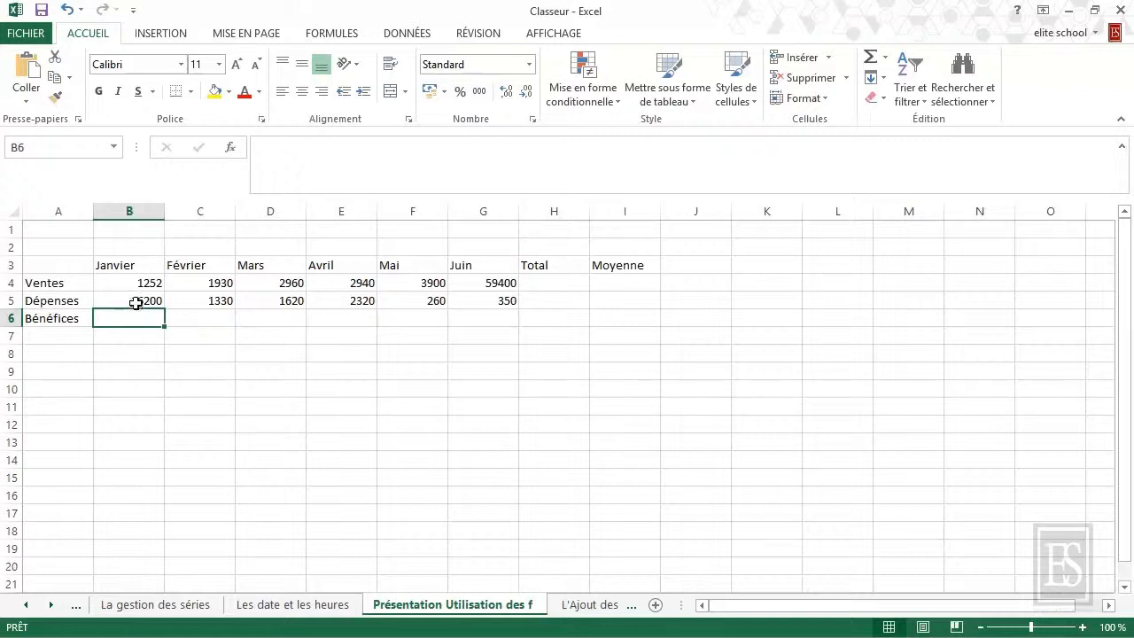
{"action": "left_click_drag", "start_coordinate": [127, 283], "coordinate": [126, 301]}
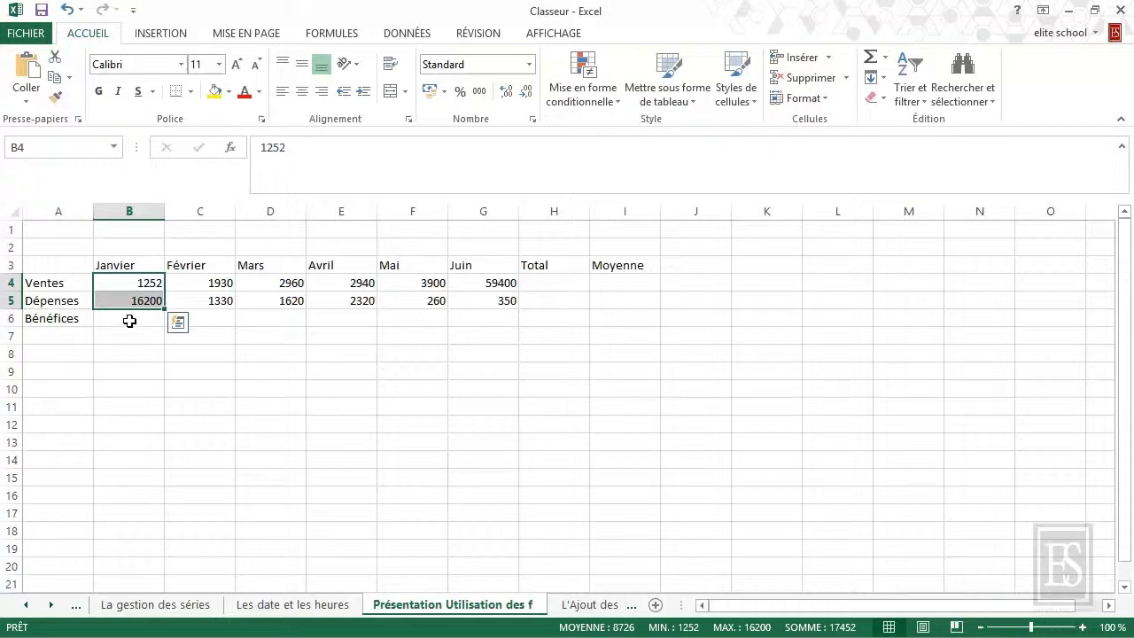
{"action": "left_click", "coordinate": [130, 321]}
{"action": "type", "text": "="}
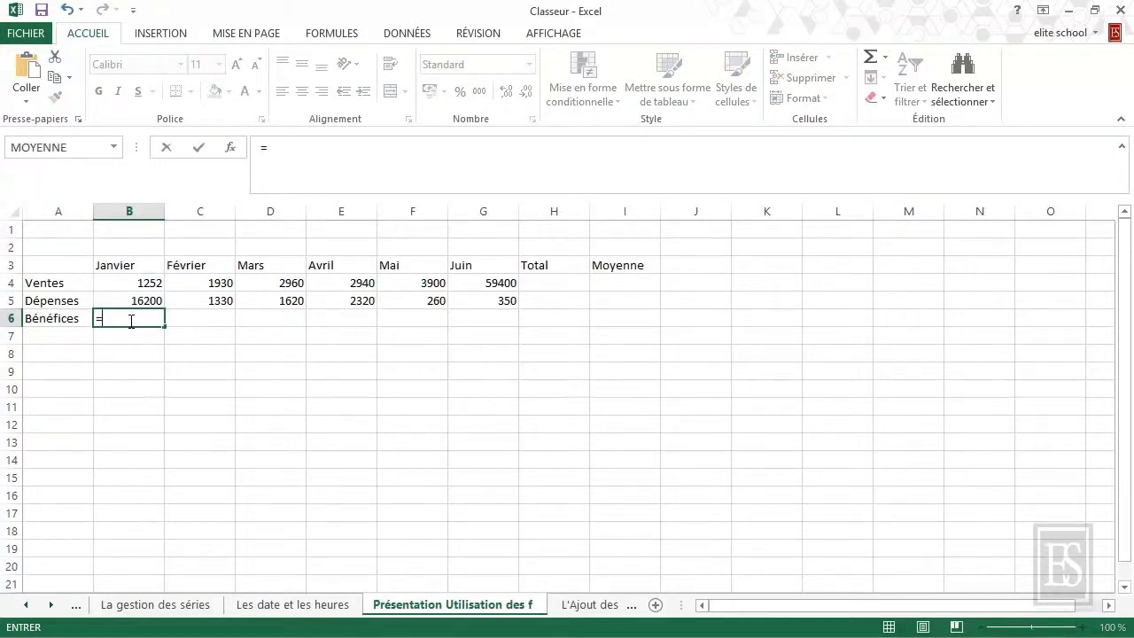
{"action": "type", "text": "B4-"}
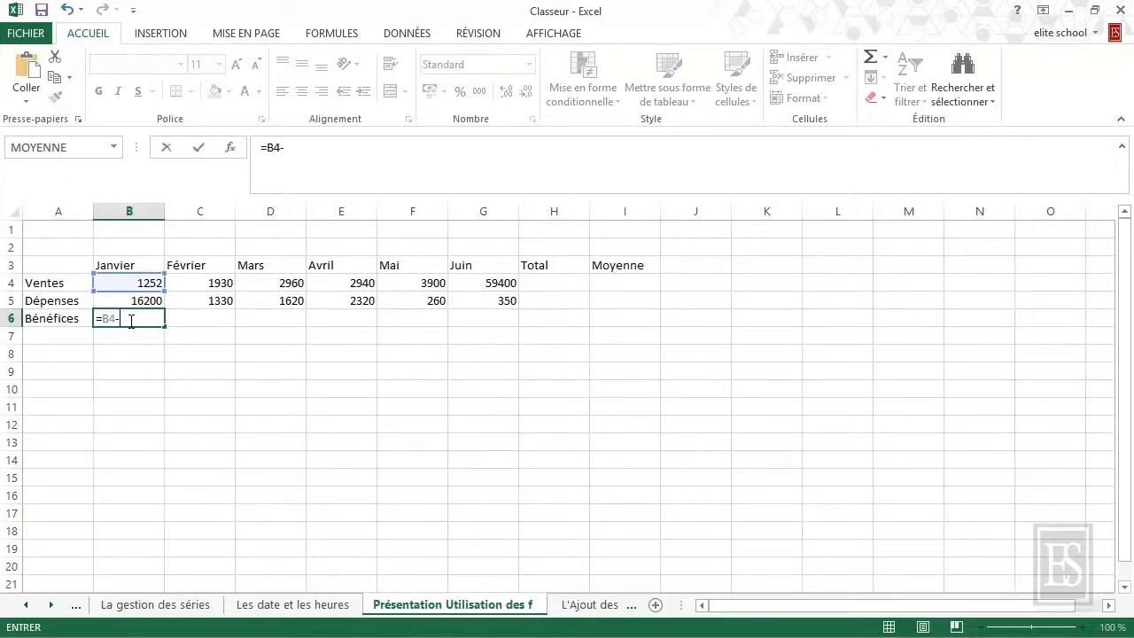
{"action": "type", "text": "B5"}
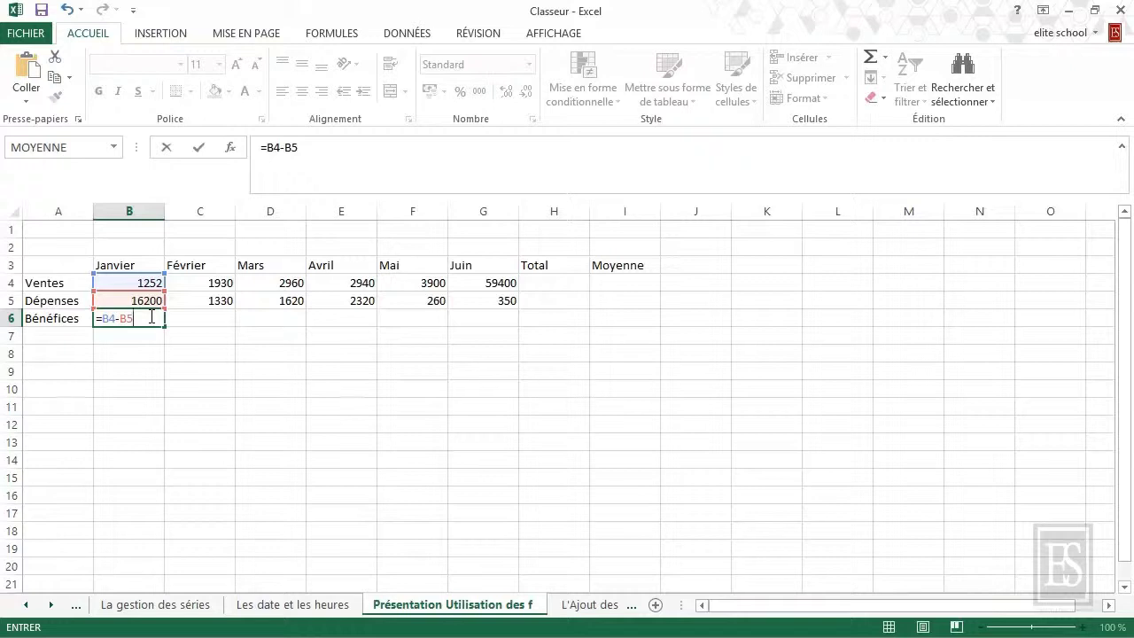
{"action": "key", "text": "Return"}
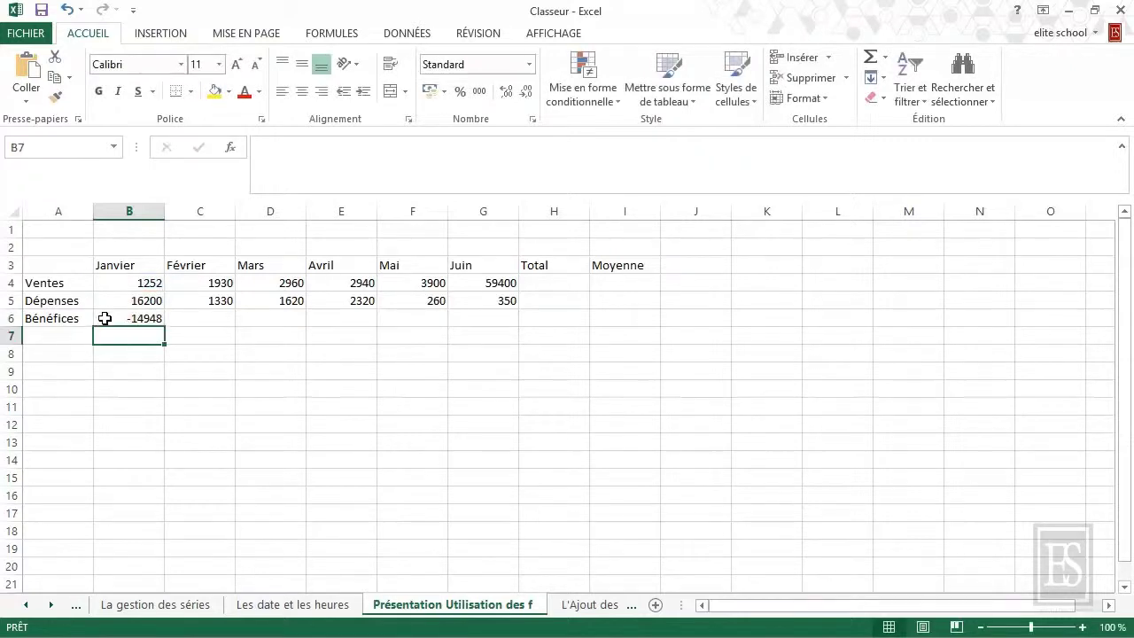
Test the profit formula by changing January expenses in B5 to 100 and reviewing B6's references
{"action": "left_click", "coordinate": [105, 318]}
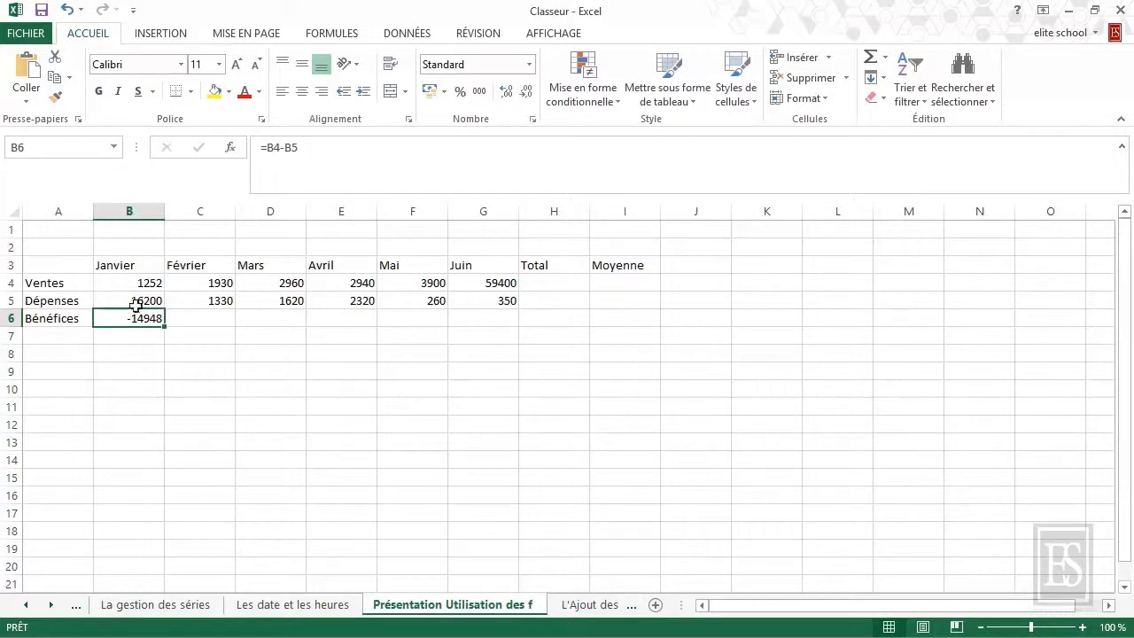
{"action": "double_click", "coordinate": [152, 301]}
{"action": "key", "text": "BackSpace"}
{"action": "key", "text": "BackSpace"}
{"action": "key", "text": "Return"}
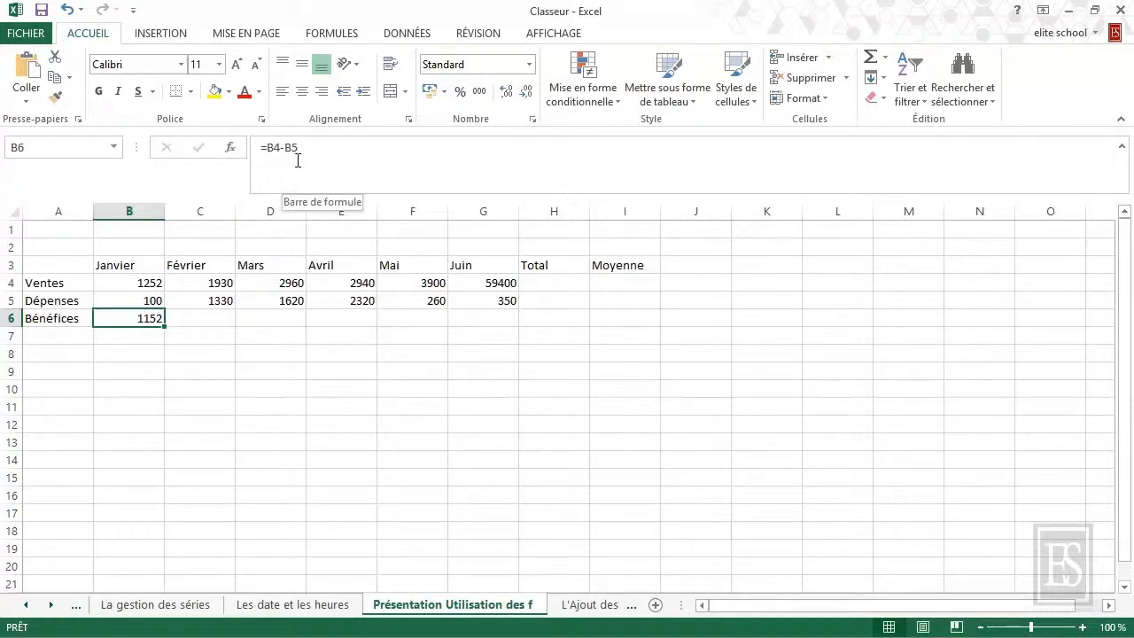
{"action": "double_click", "coordinate": [124, 319]}
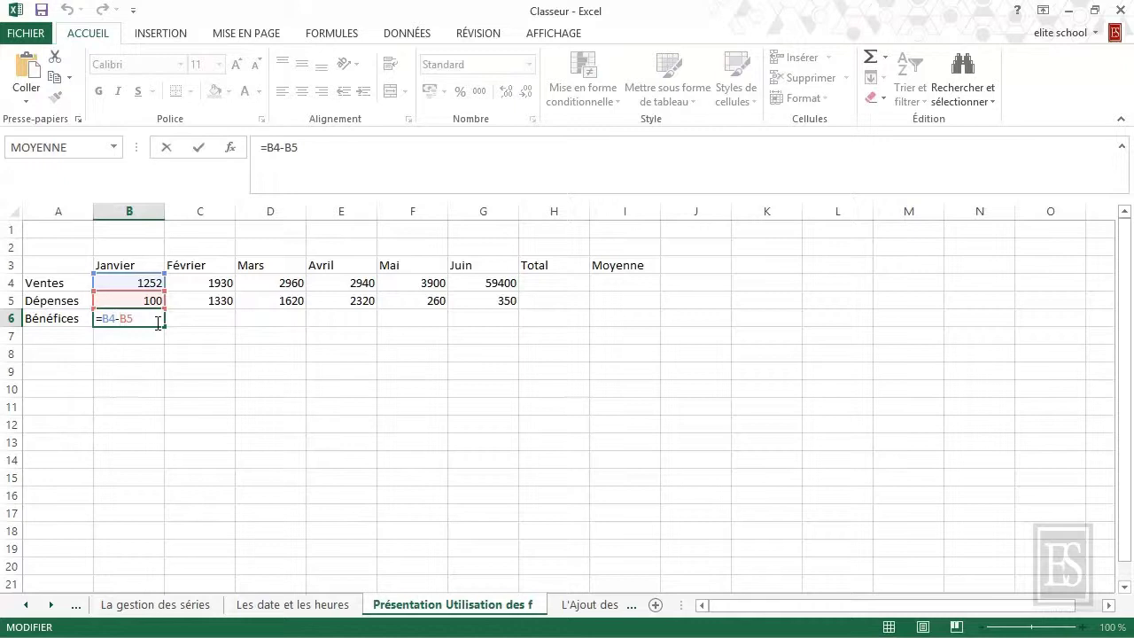
{"action": "key", "text": "Return"}
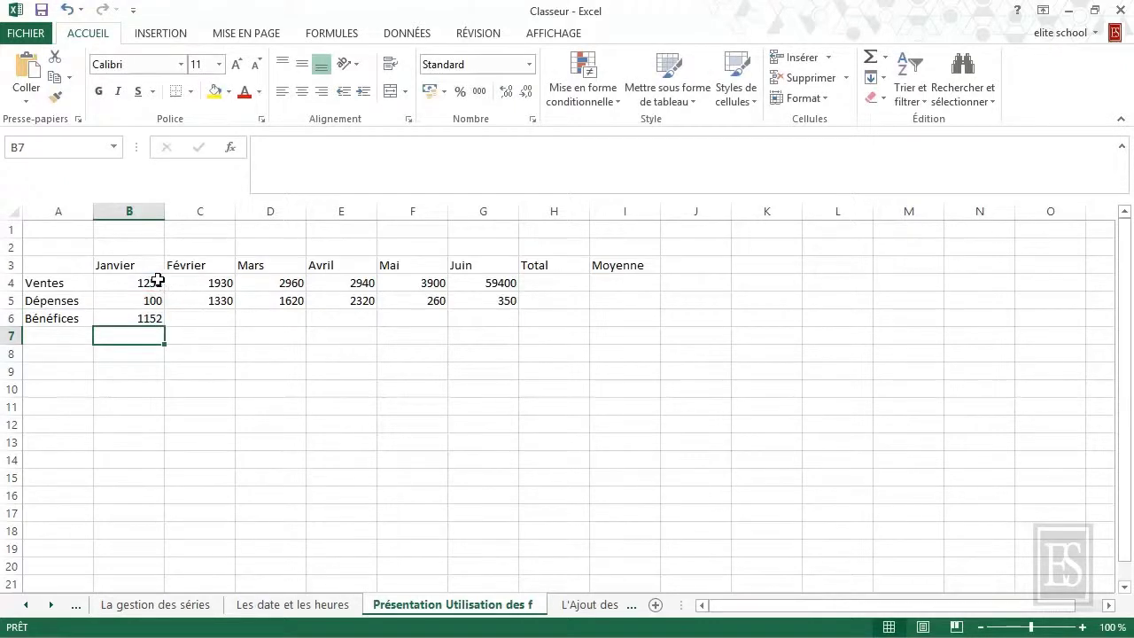
Change January sales in B4 to 52, then undo the test edits back to 1252 and 16200
{"action": "left_click", "coordinate": [149, 283]}
{"action": "double_click", "coordinate": [149, 283]}
{"action": "key", "text": "BackSpace"}
{"action": "key", "text": "BackSpace"}
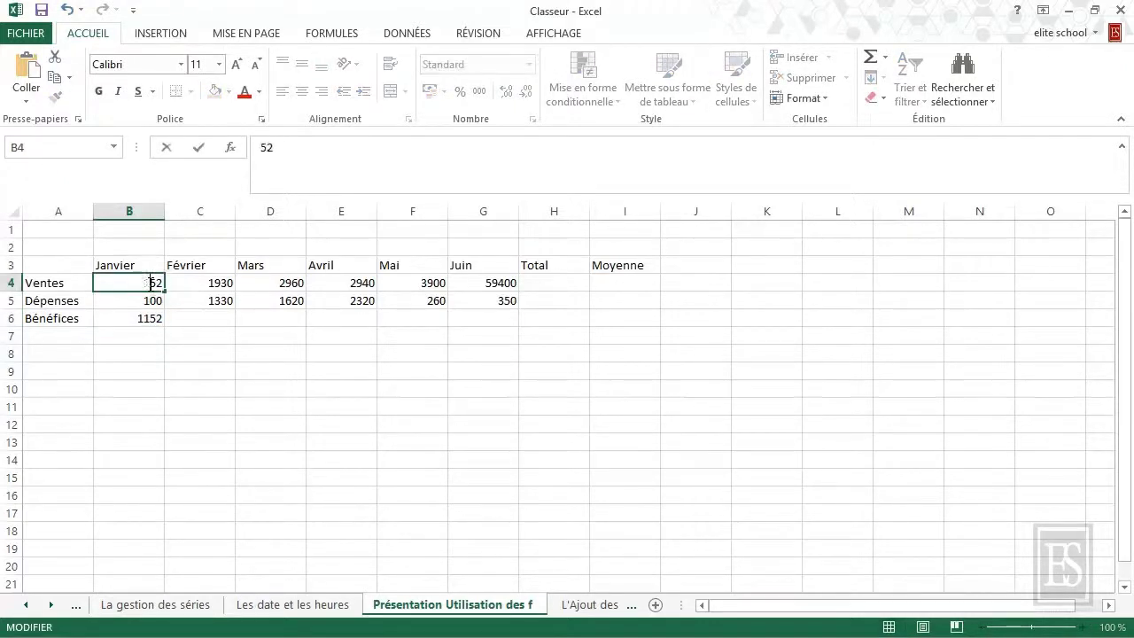
{"action": "key", "text": "Return"}
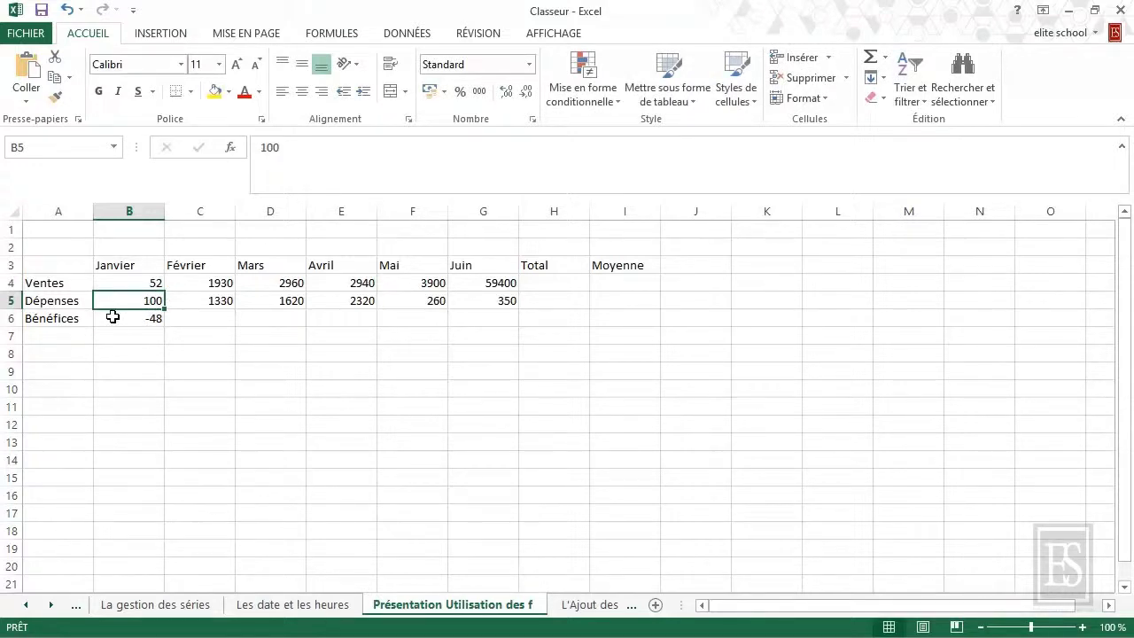
{"action": "key", "text": "ctrl+z"}
{"action": "key", "text": "ctrl+z"}
{"action": "key", "text": "ctrl+z"}
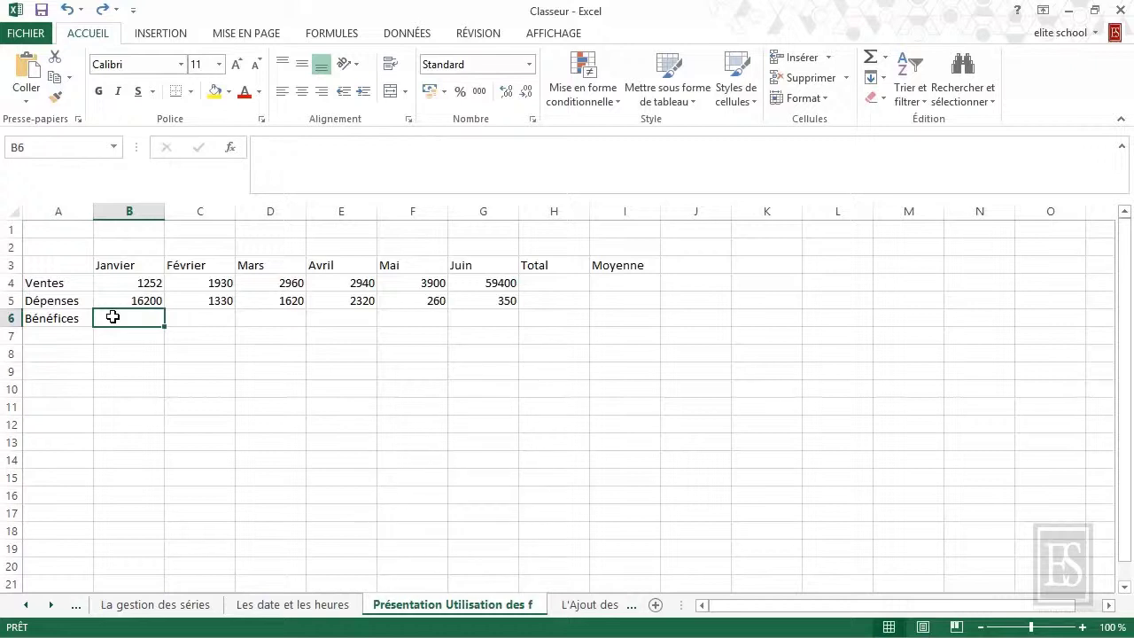
Build the profit formula =B4-B5 in B6 by pointing at the cells with the arrow keys
{"action": "type", "text": "="}
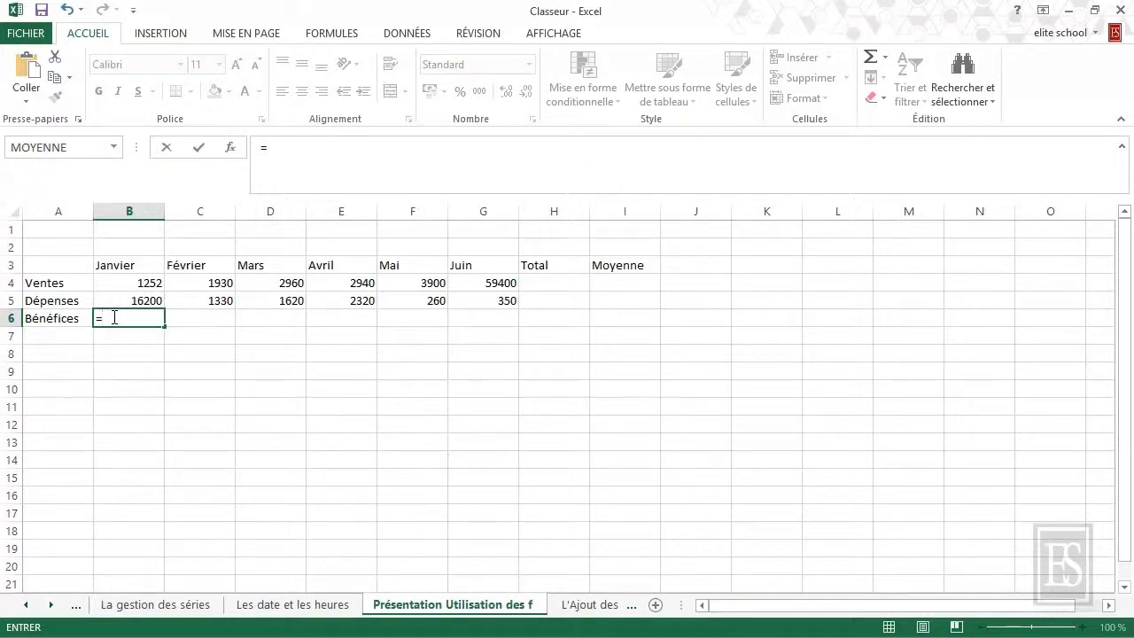
{"action": "key", "text": "Up"}
{"action": "key", "text": "Up"}
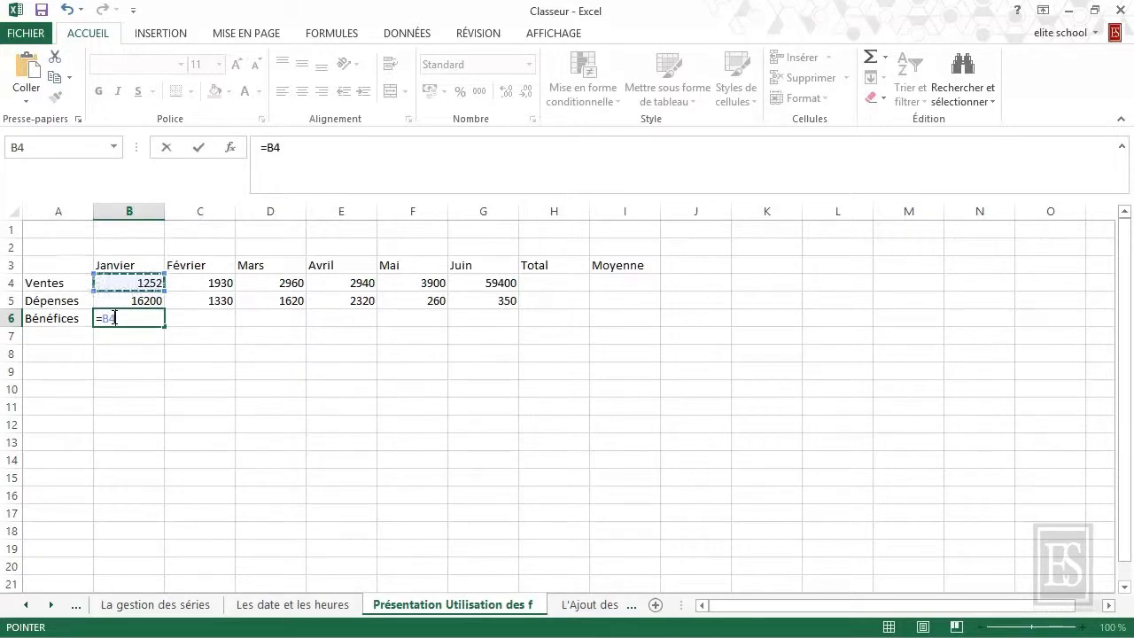
{"action": "type", "text": "-"}
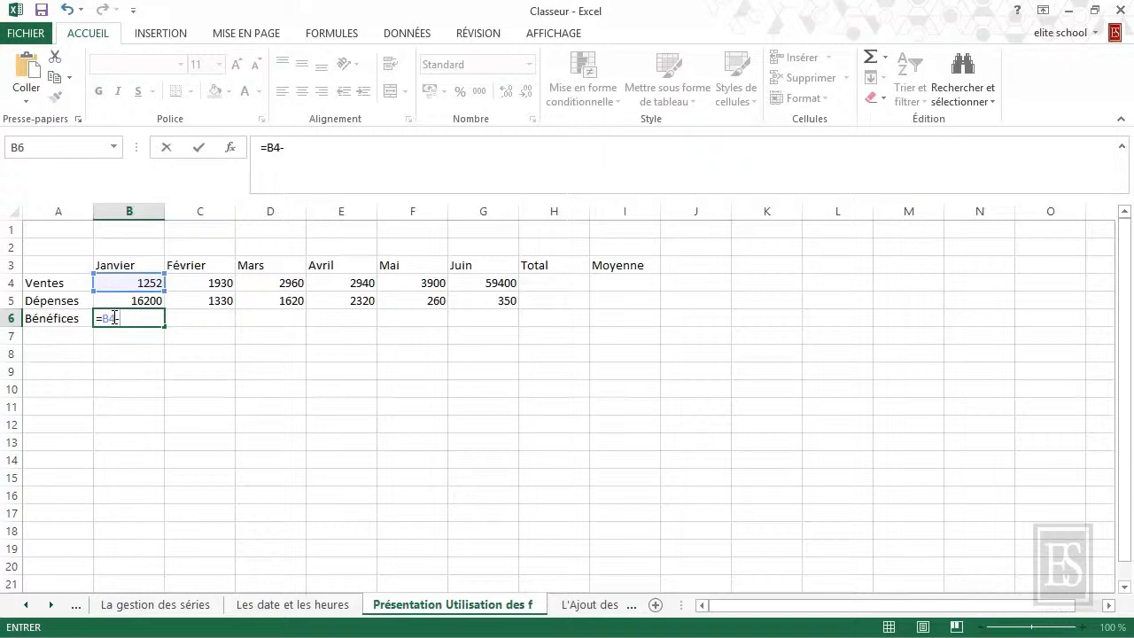
{"action": "key", "text": "Up"}
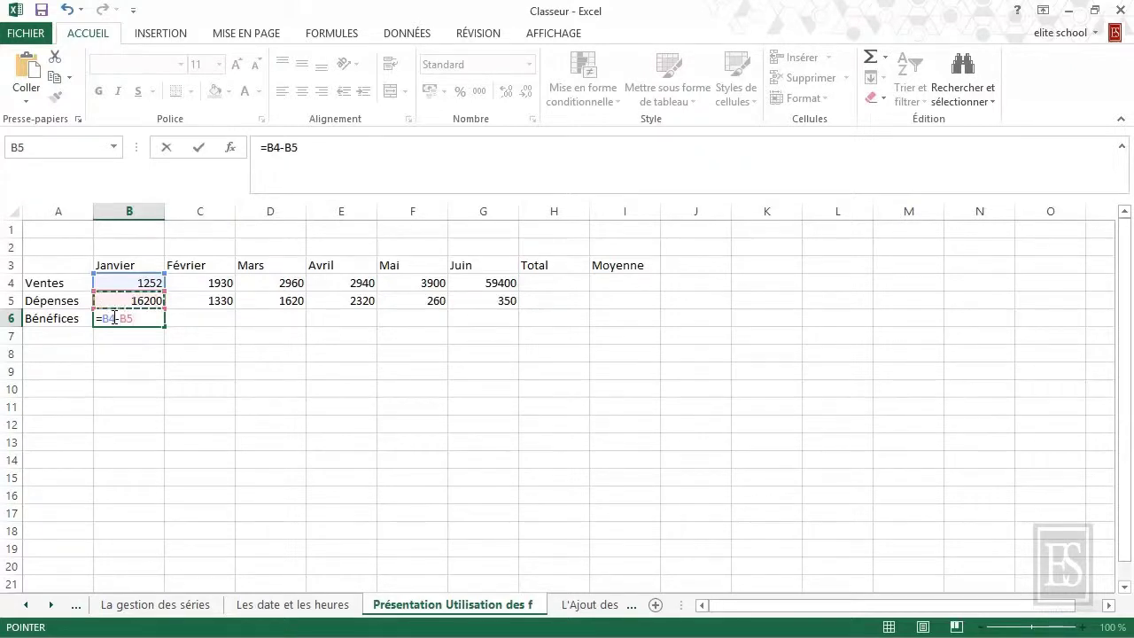
{"action": "key", "text": "Return"}
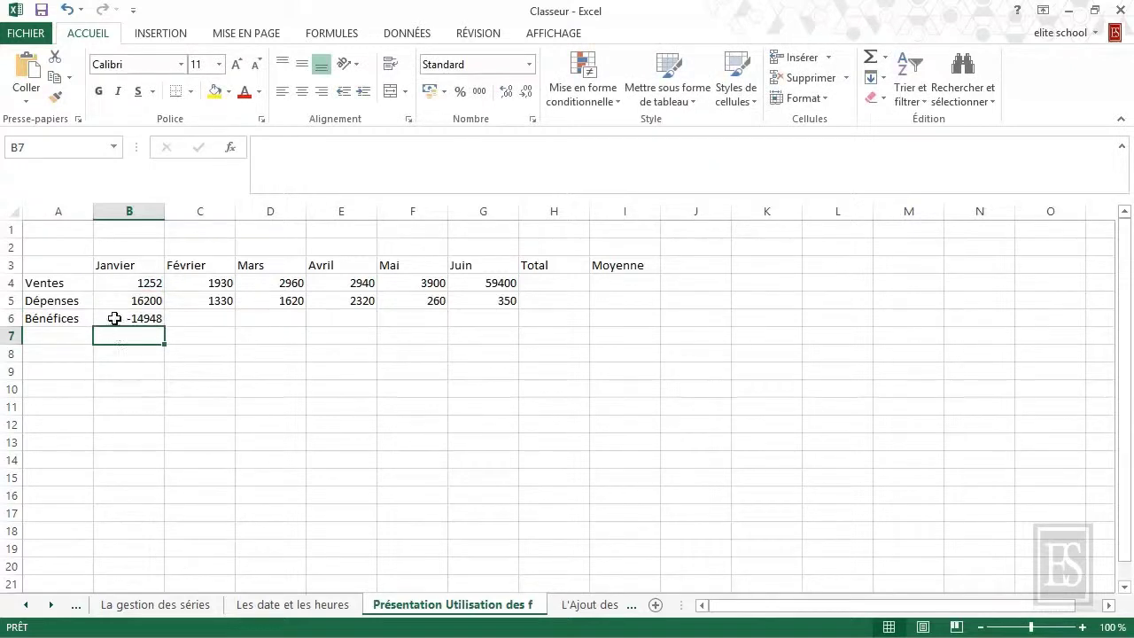
Clear B6 and rebuild =B4-B5 by clicking B4 and B5, showing -14948
{"action": "left_click", "coordinate": [114, 318]}
{"action": "key", "text": "Delete"}
{"action": "type", "text": "="}
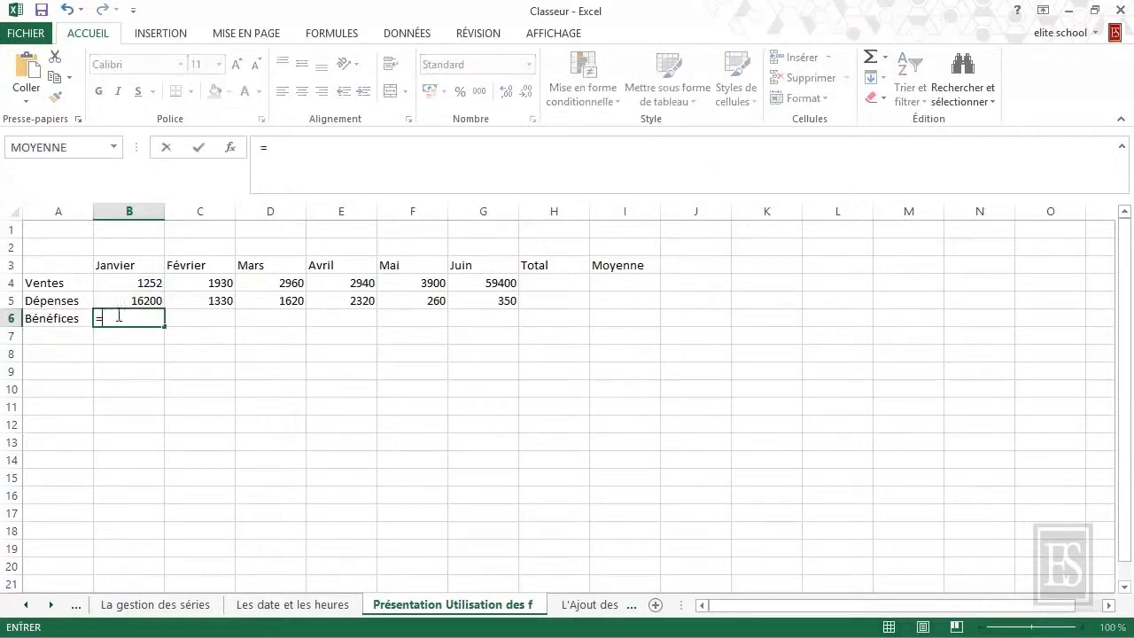
{"action": "left_click", "coordinate": [142, 284]}
{"action": "type", "text": "-"}
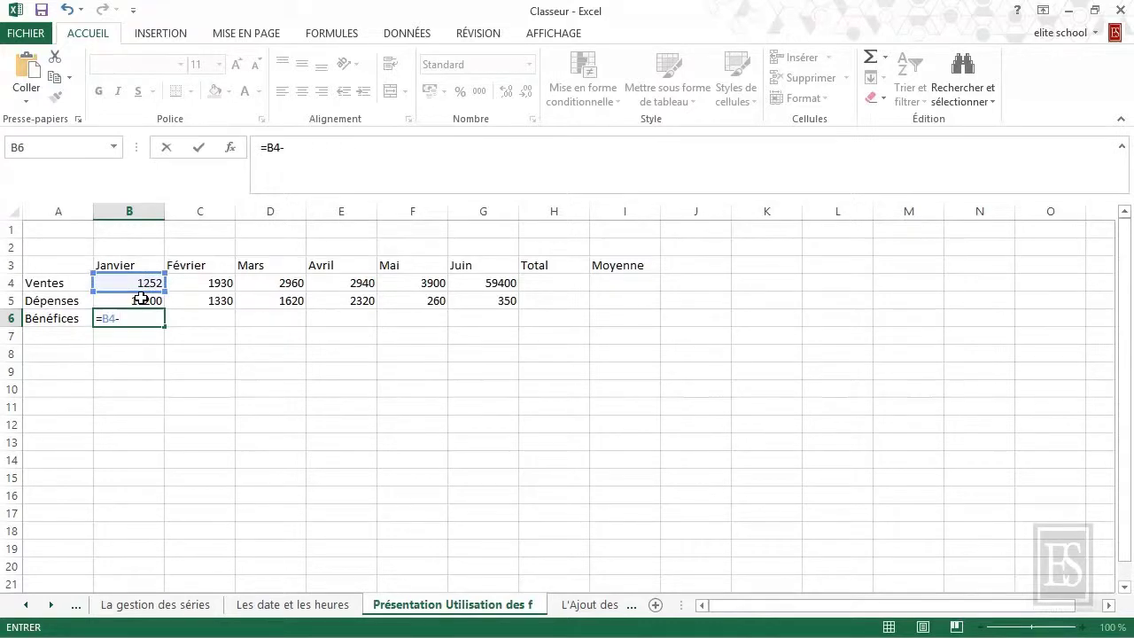
{"action": "left_click", "coordinate": [142, 301]}
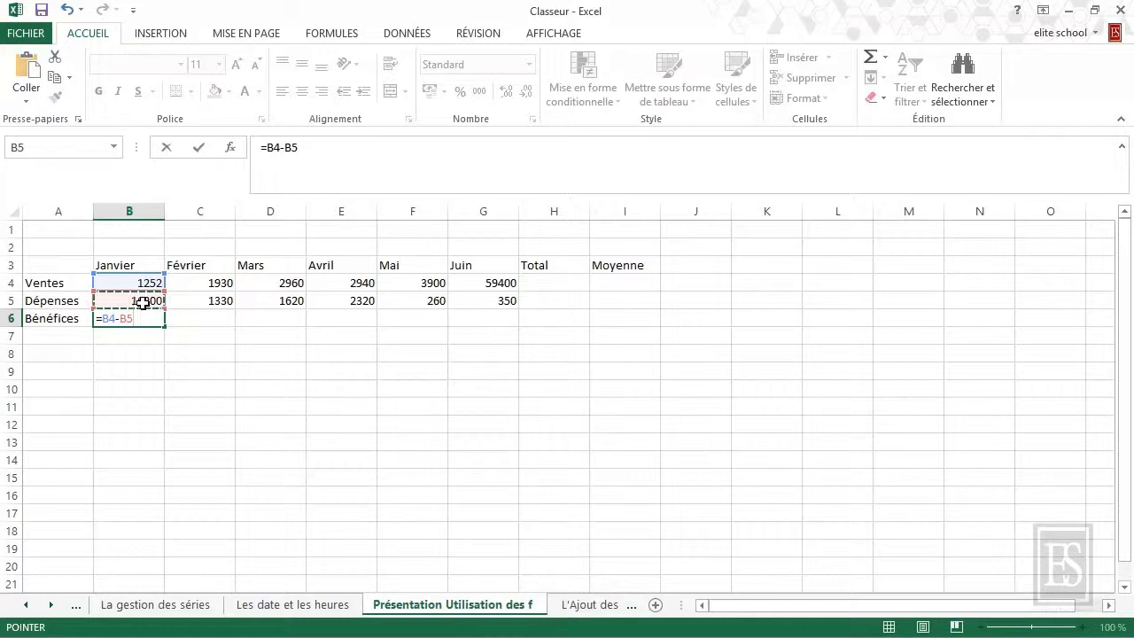
{"action": "key", "text": "Return"}
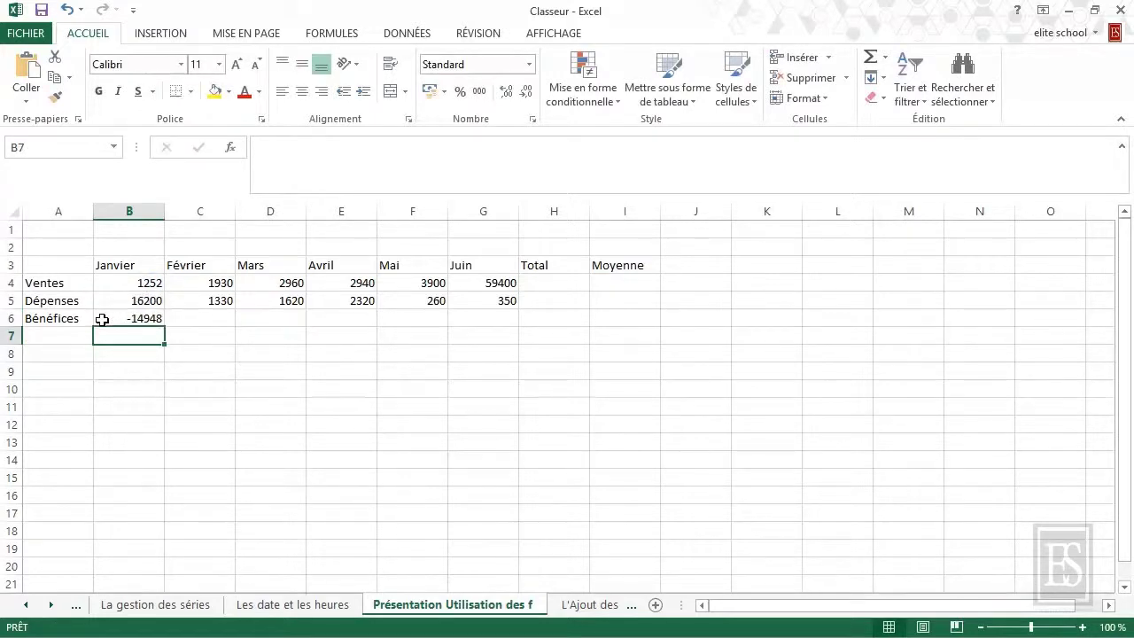
{"action": "left_click", "coordinate": [102, 320]}
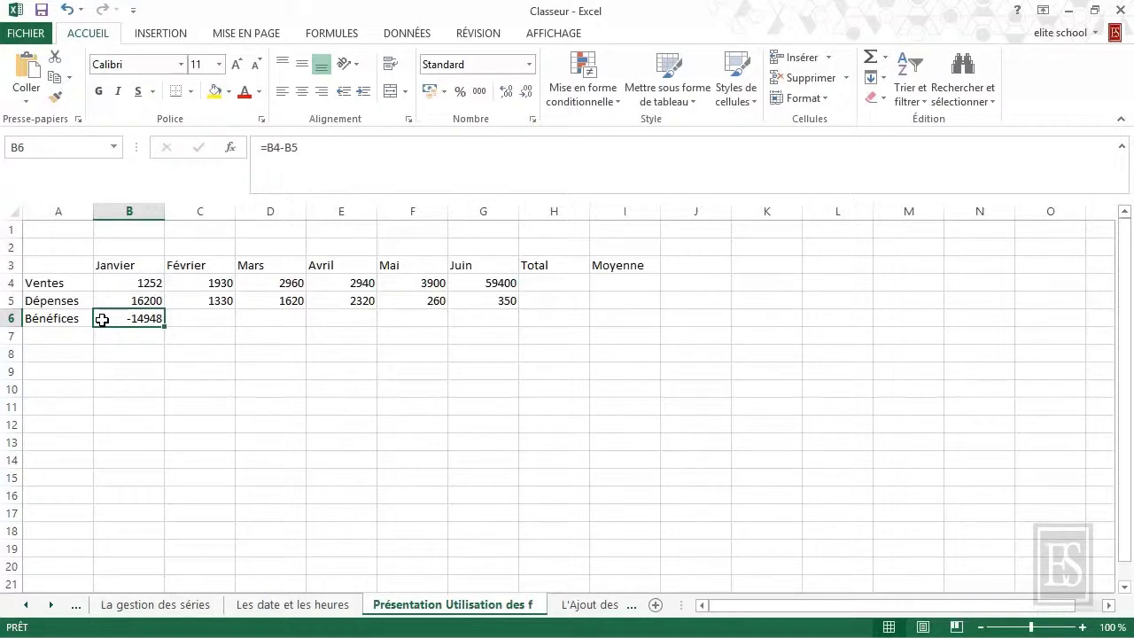
Type =B4+C4+D4+E4 into Total cell H4, then erase it back to a bare equals sign
{"action": "left_click", "coordinate": [540, 283]}
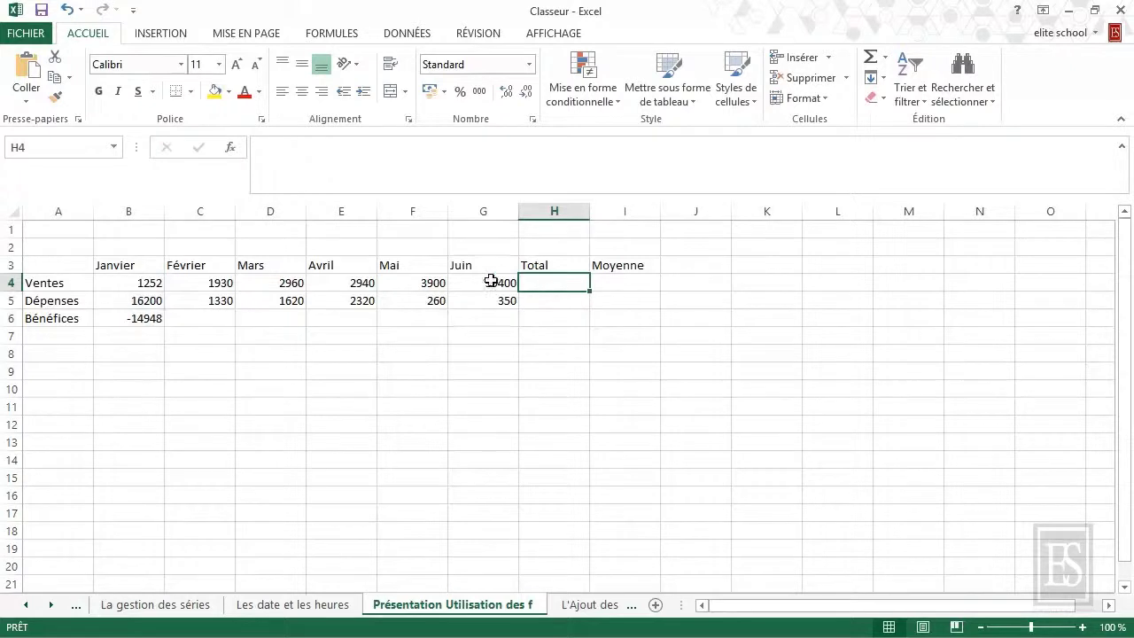
{"action": "left_click_drag", "start_coordinate": [146, 284], "coordinate": [502, 283]}
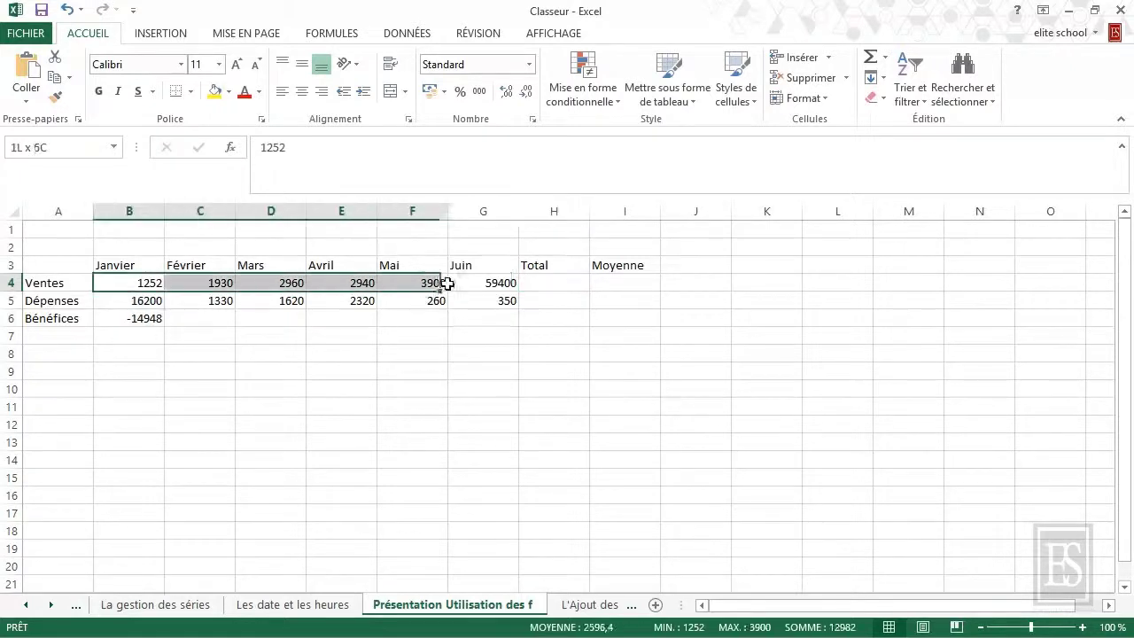
{"action": "left_click", "coordinate": [545, 282]}
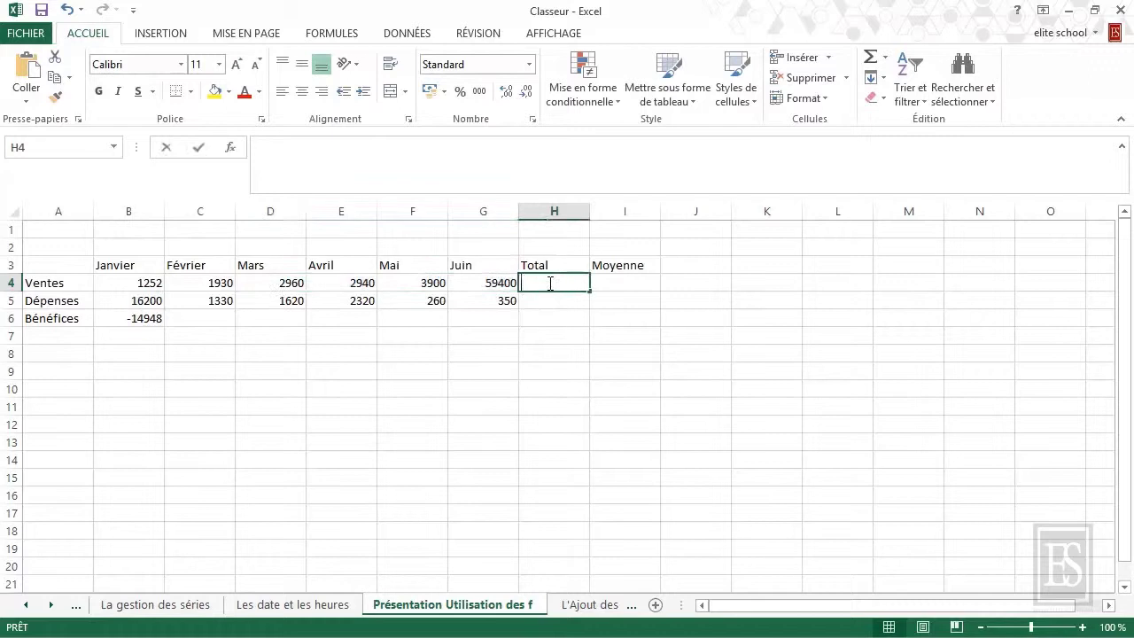
{"action": "type", "text": "=B4+C4+D"}
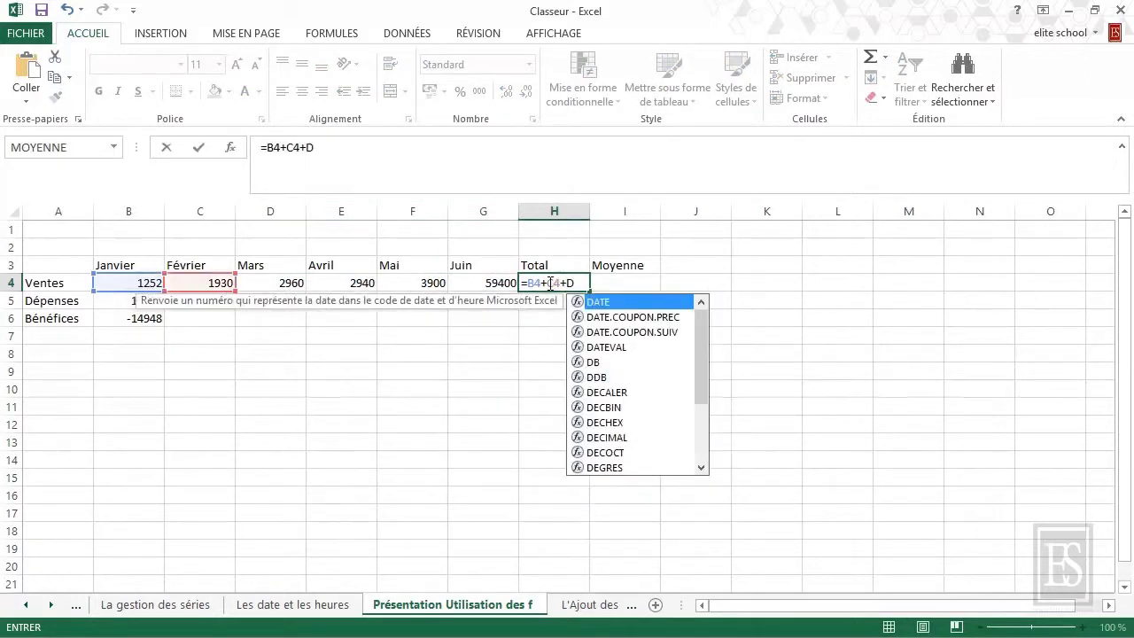
{"action": "type", "text": "4+E4"}
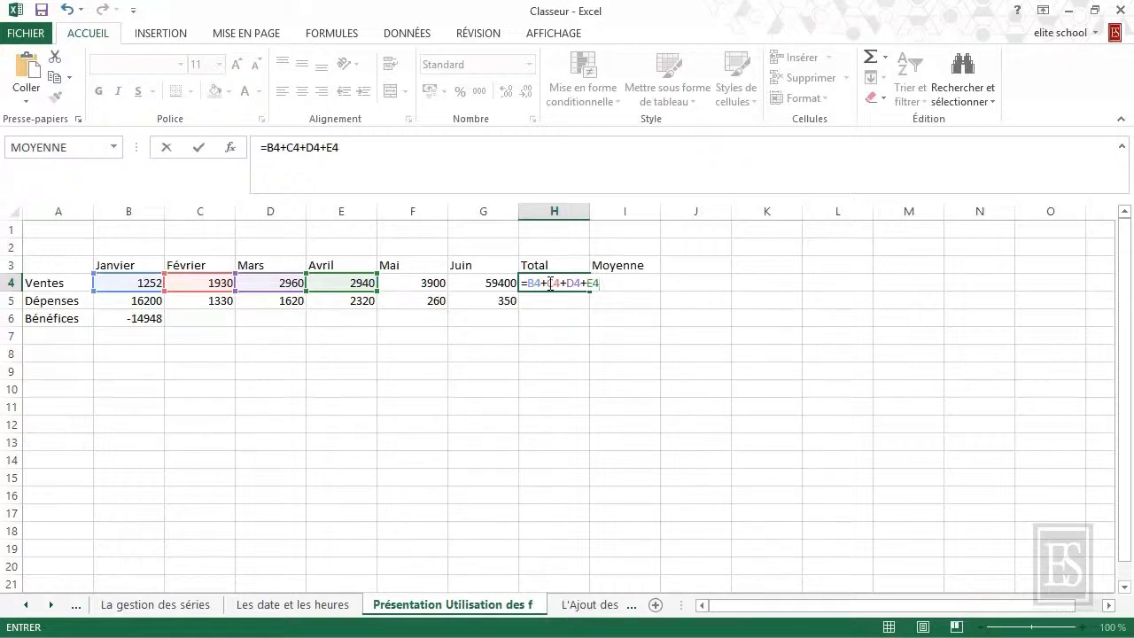
{"action": "key", "text": "BackSpace"}
{"action": "key", "text": "BackSpace"}
{"action": "key", "text": "BackSpace"}
{"action": "key", "text": "BackSpace"}
{"action": "key", "text": "BackSpace"}
{"action": "key", "text": "BackSpace"}
{"action": "key", "text": "BackSpace"}
{"action": "key", "text": "BackSpace"}
{"action": "key", "text": "BackSpace"}
{"action": "key", "text": "BackSpace"}
{"action": "key", "text": "BackSpace"}
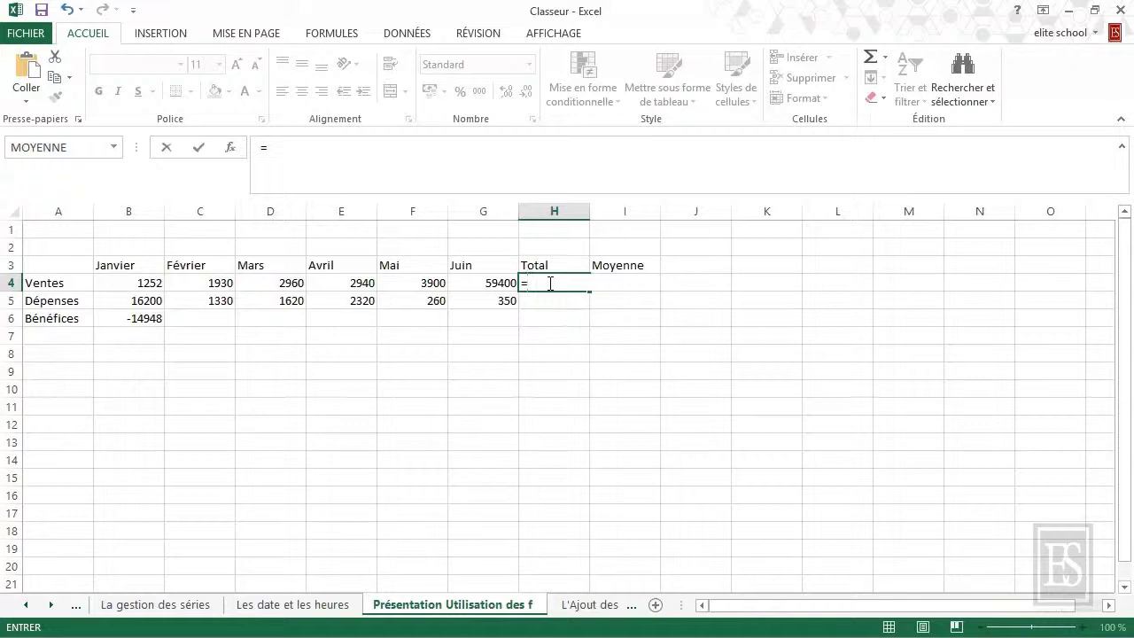
Complete H4 as =SOMME(B4:G4) over the six monthly sales, totalling 72382, and reopen it to check
{"action": "type", "text": "s"}
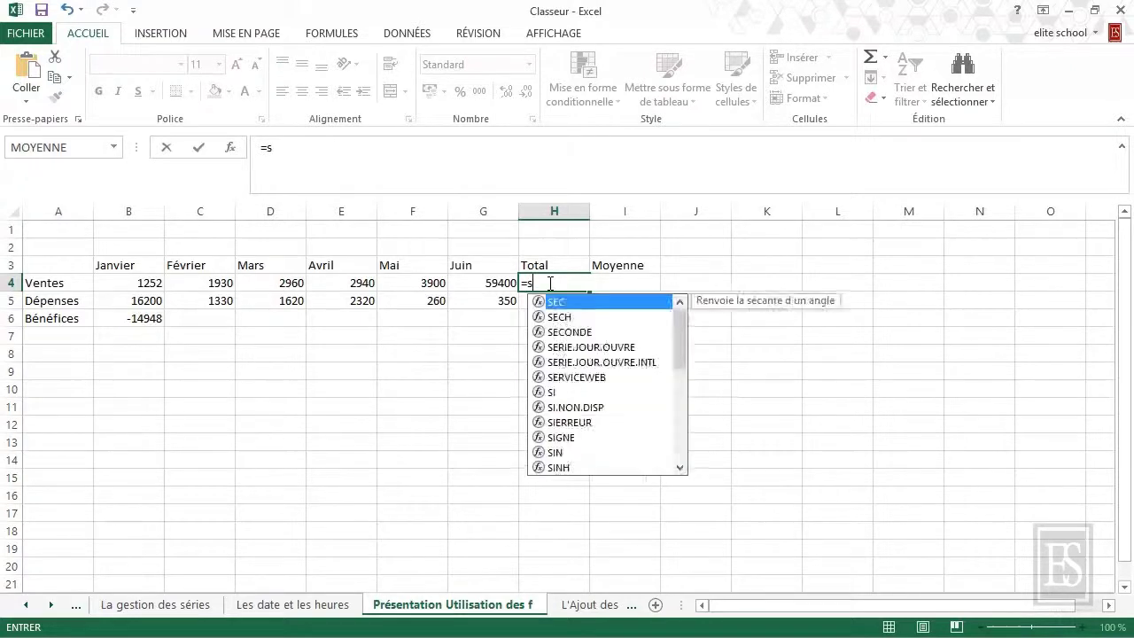
{"action": "type", "text": "omm"}
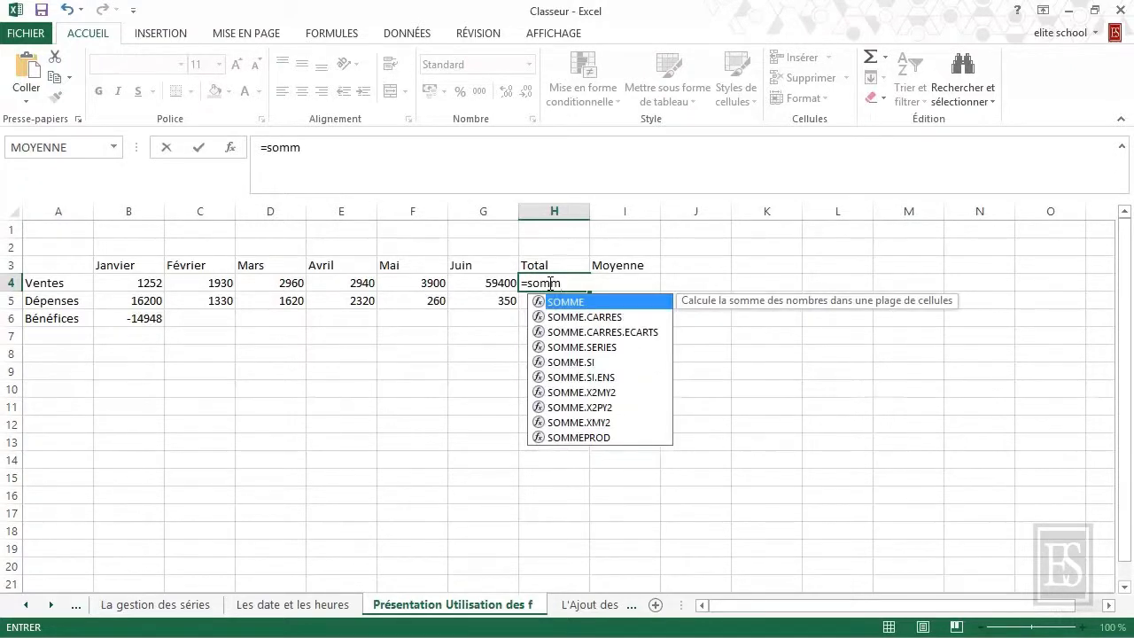
{"action": "type", "text": "e("}
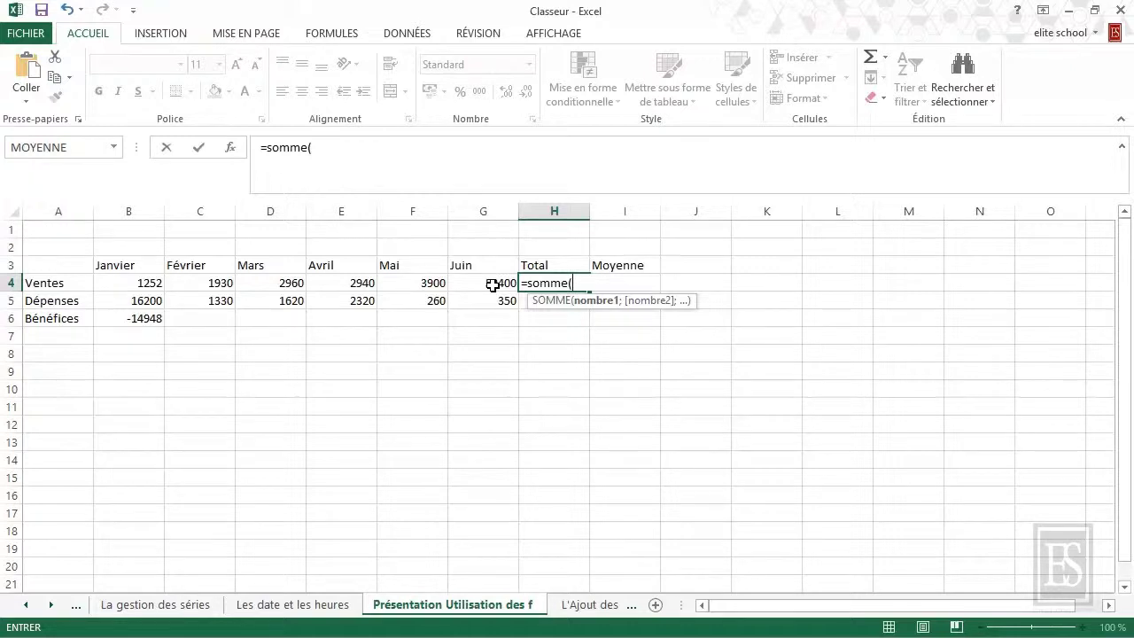
{"action": "left_click", "coordinate": [492, 284]}
{"action": "left_click_drag", "start_coordinate": [492, 284], "coordinate": [138, 284]}
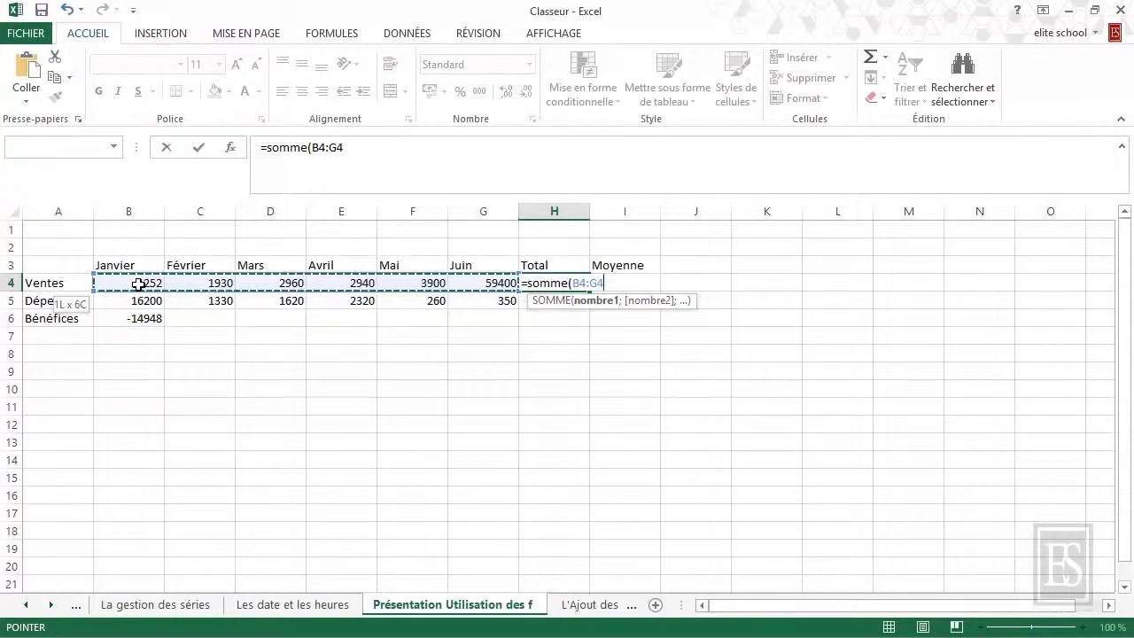
{"action": "left_click_drag", "start_coordinate": [139, 283], "coordinate": [139, 284]}
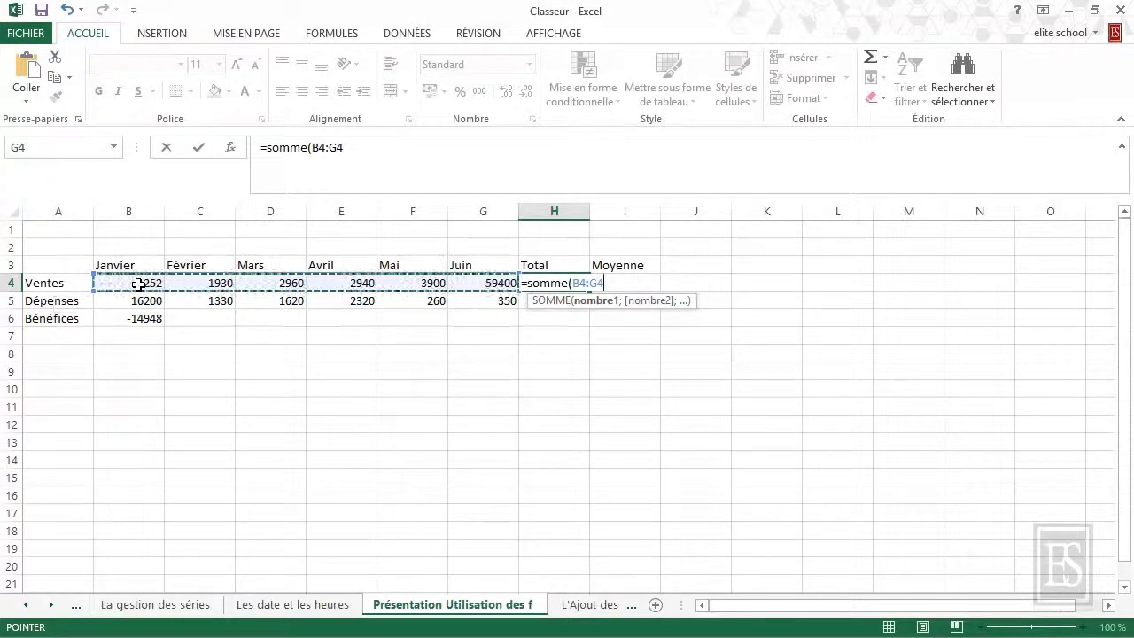
{"action": "key", "text": "Return"}
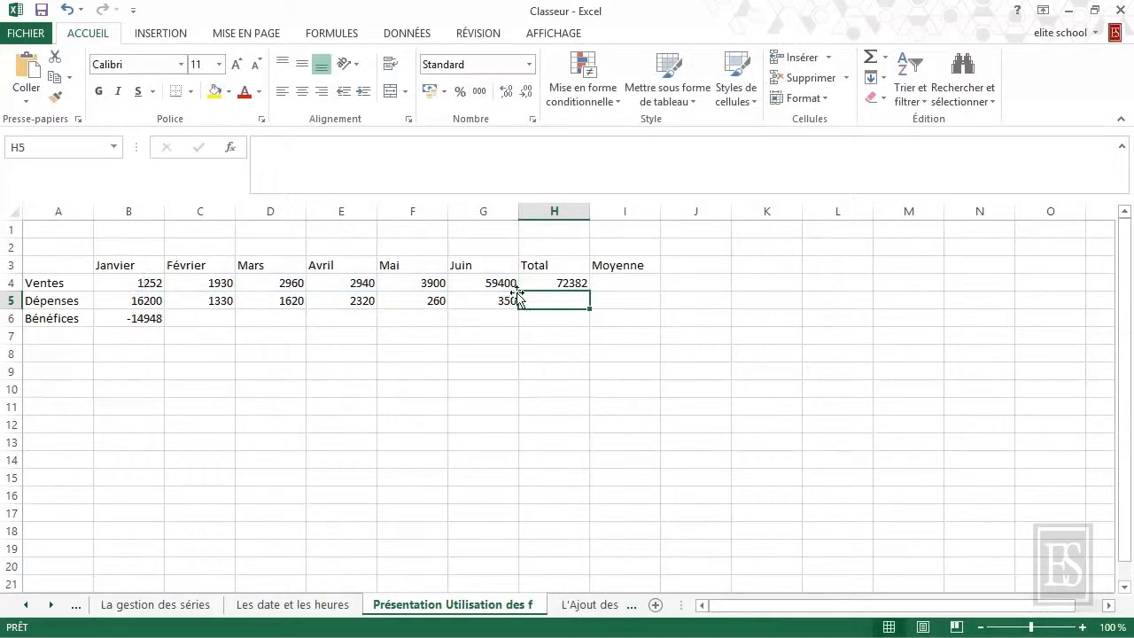
{"action": "left_click", "coordinate": [535, 285]}
{"action": "double_click", "coordinate": [535, 284]}
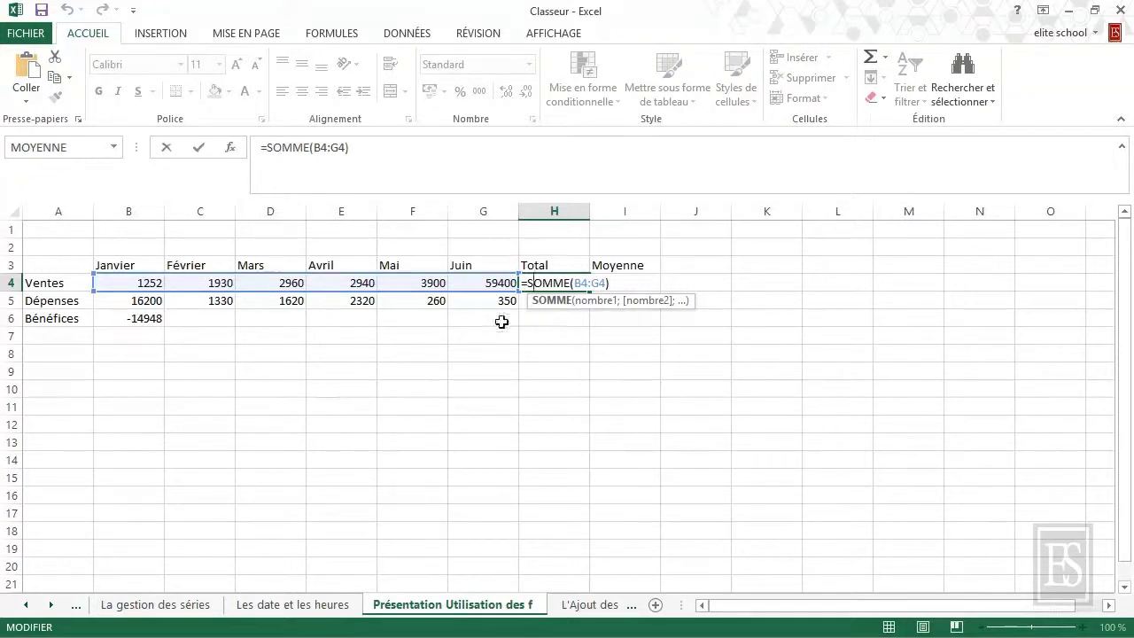
Enter =H4/6 in Moyenne cell I4, giving average monthly sales of 12063,6667
{"action": "left_click", "coordinate": [553, 330]}
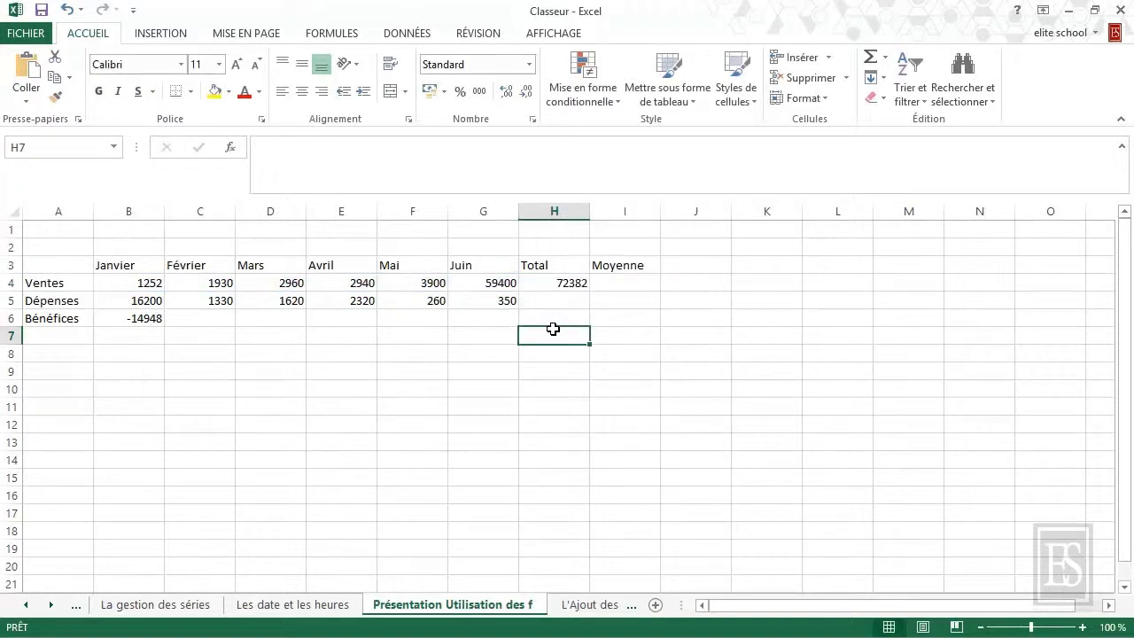
{"action": "left_click", "coordinate": [611, 284]}
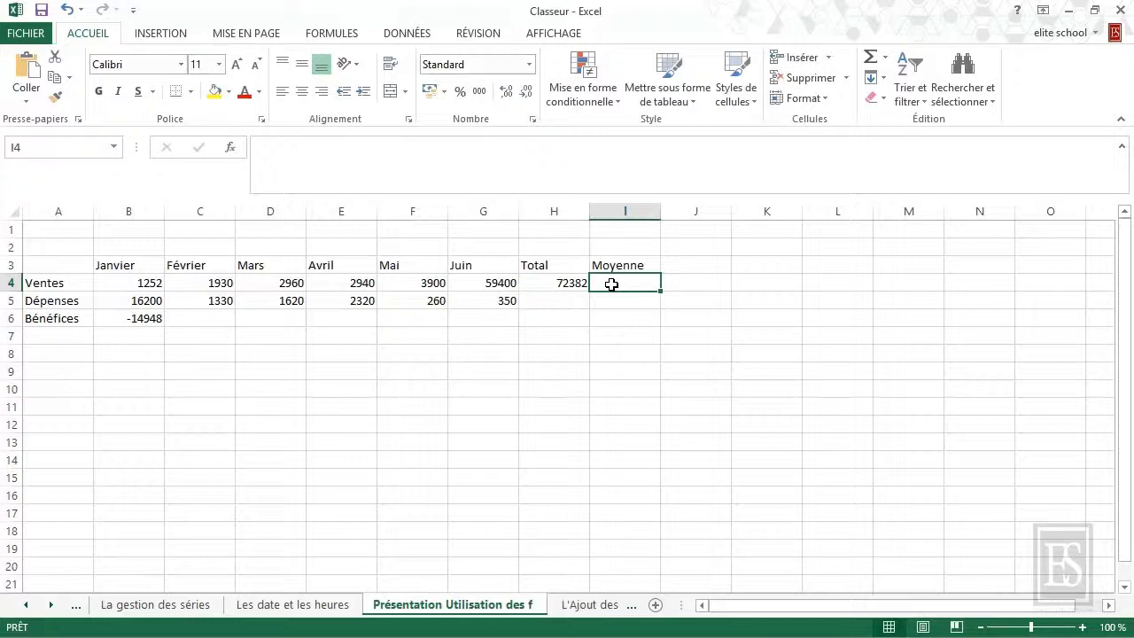
{"action": "left_click", "coordinate": [542, 282]}
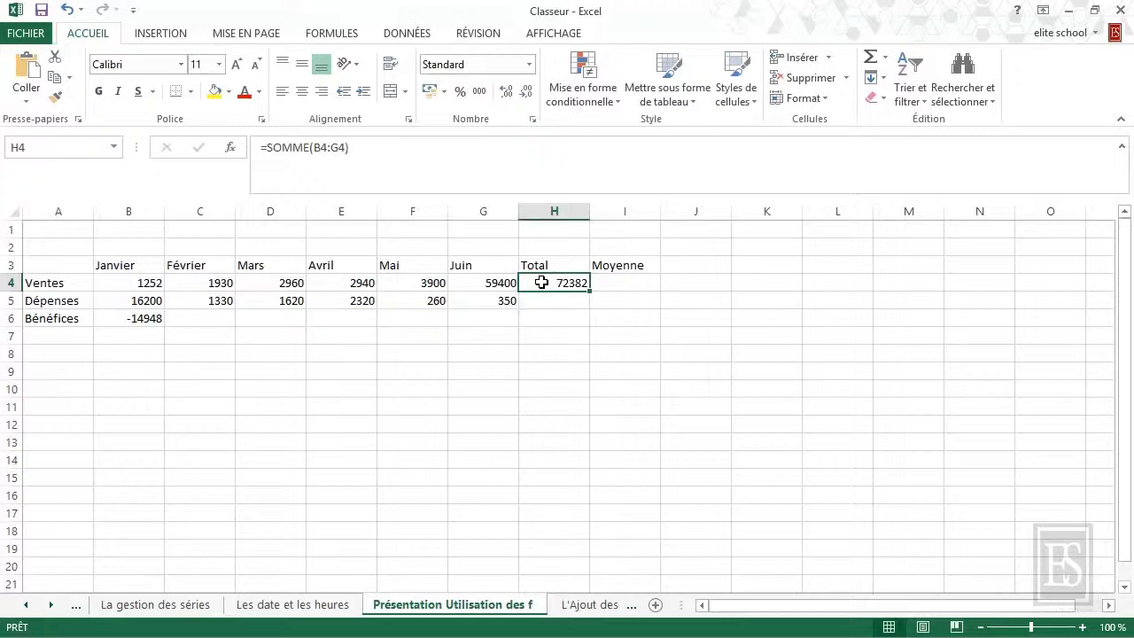
{"action": "left_click", "coordinate": [615, 282]}
{"action": "type", "text": "="}
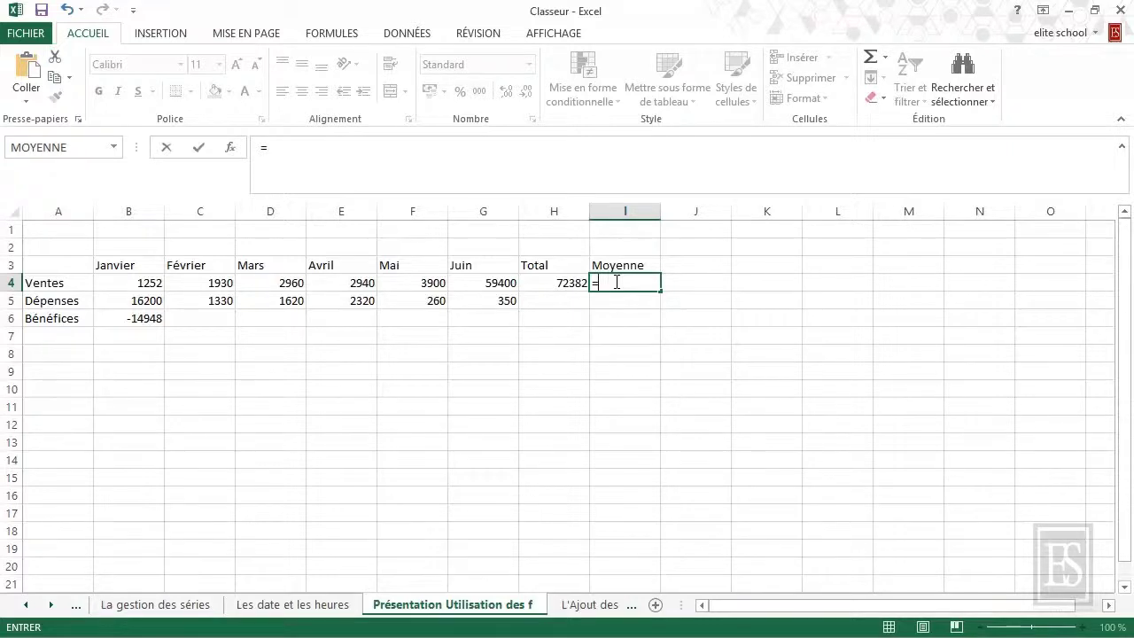
{"action": "left_click", "coordinate": [562, 286]}
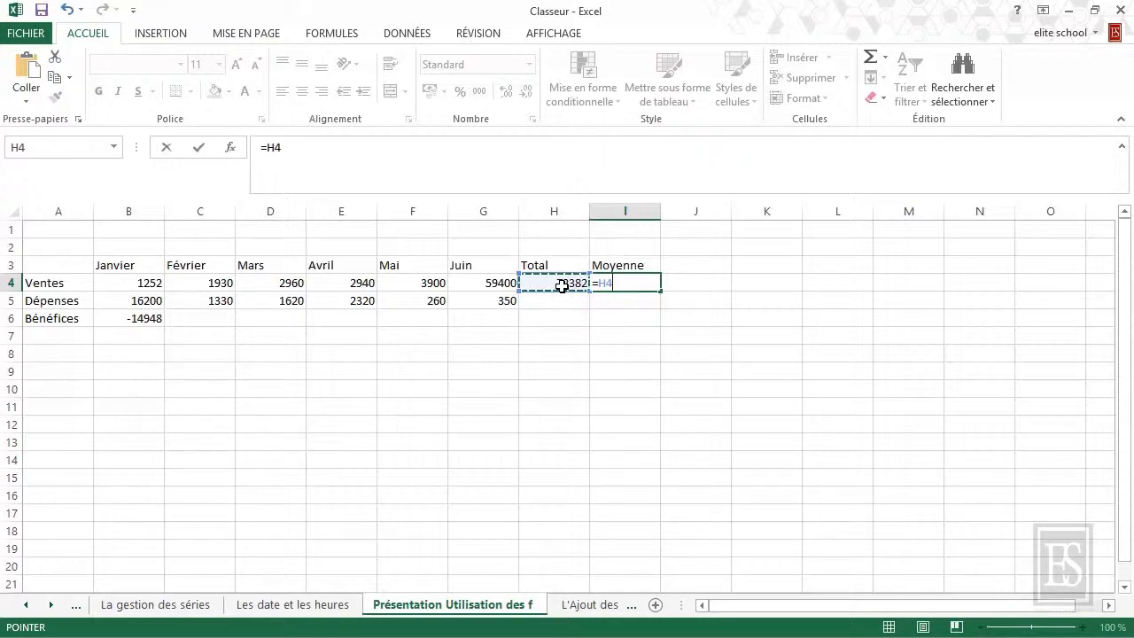
{"action": "type", "text": "/"}
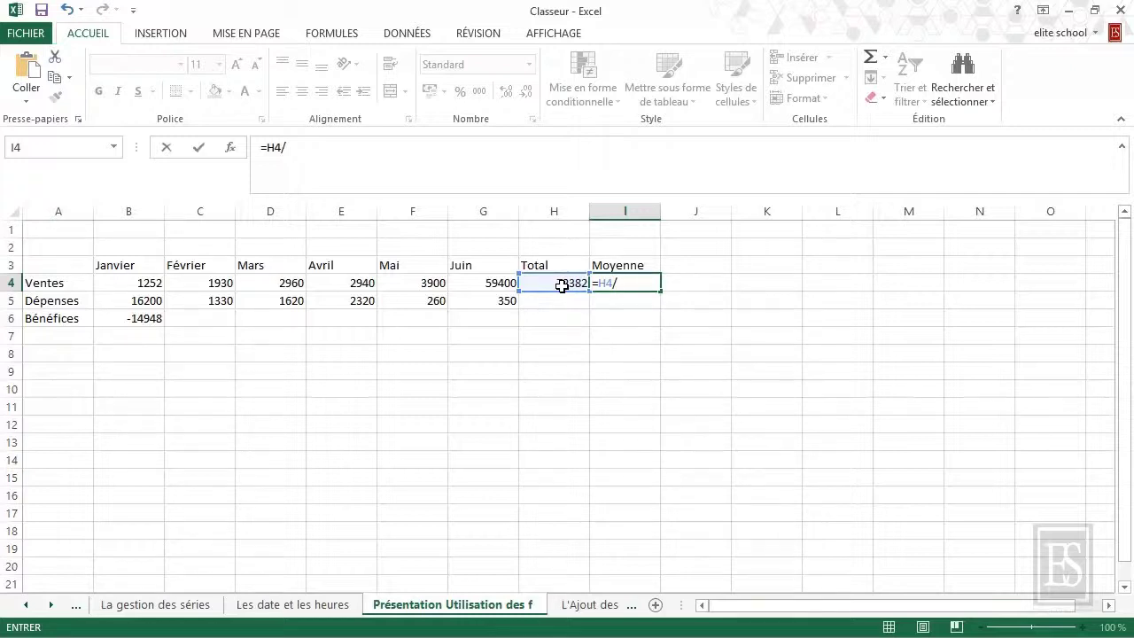
{"action": "type", "text": "6"}
{"action": "key", "text": "Return"}
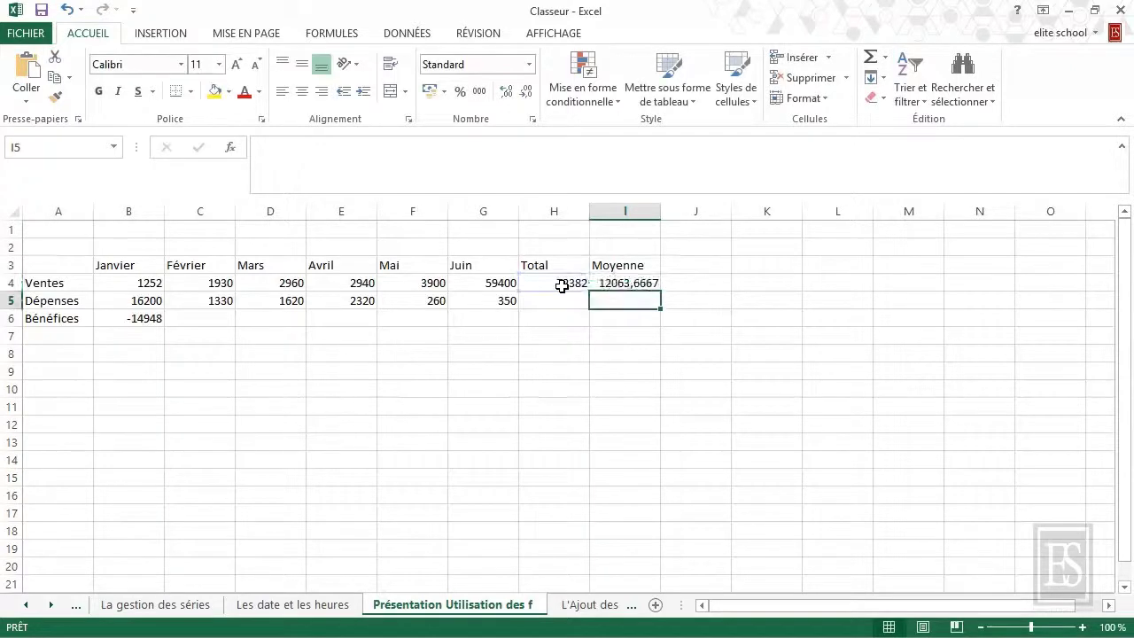